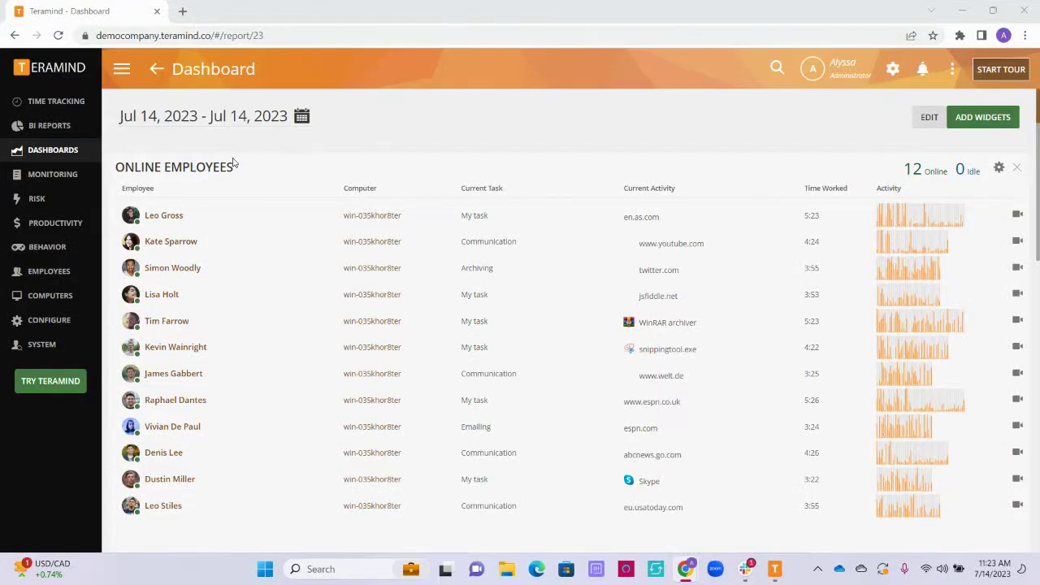
# Open the Focus Dashboard from the list of dashboards and look over its Online Employees, App Usage, Web Usage and Time Worked widgets
pyautogui.click(72, 152)
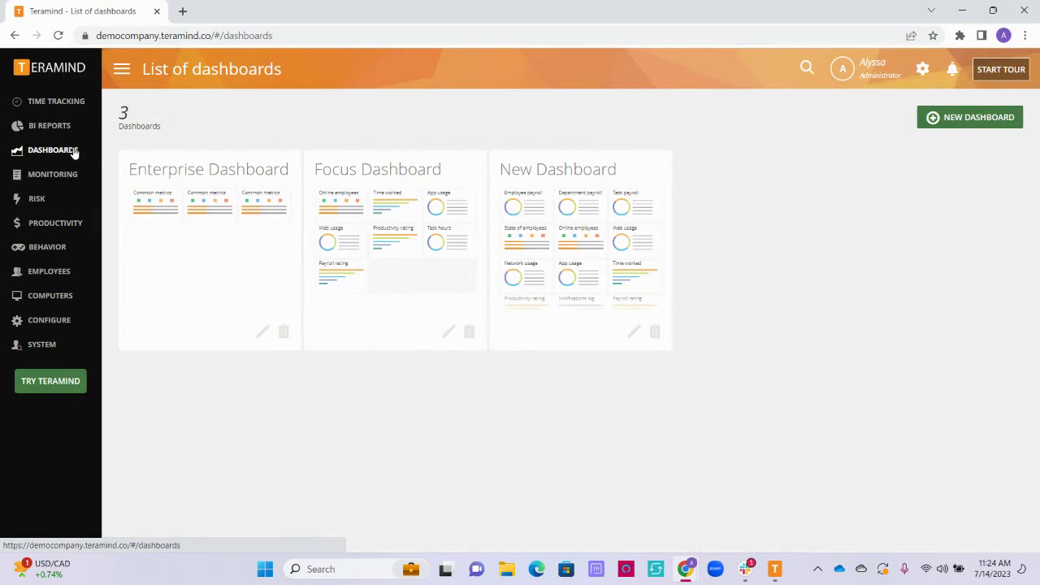
pyautogui.click(415, 175)
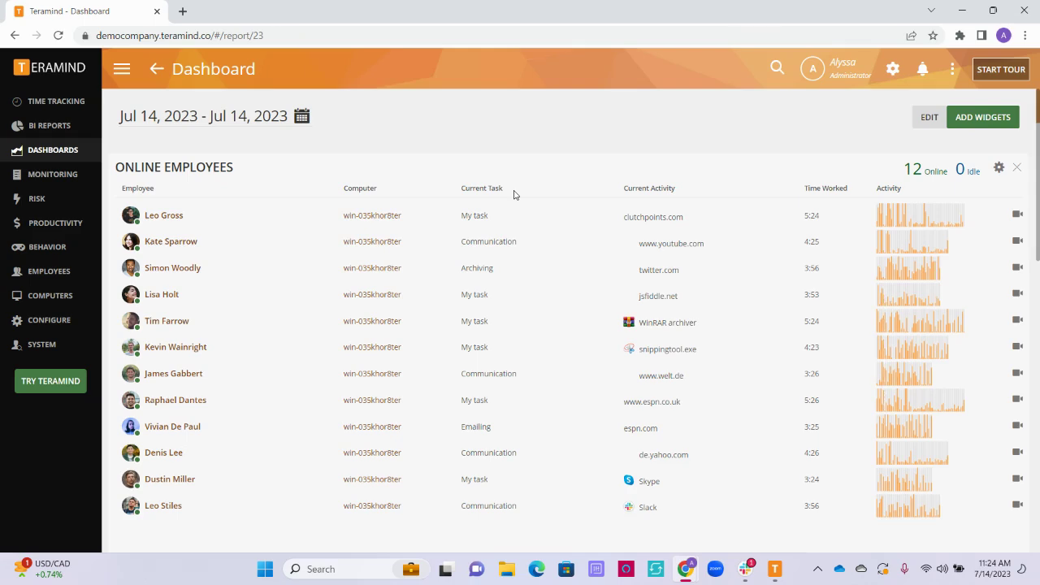
pyautogui.scroll(-4, 514, 195)
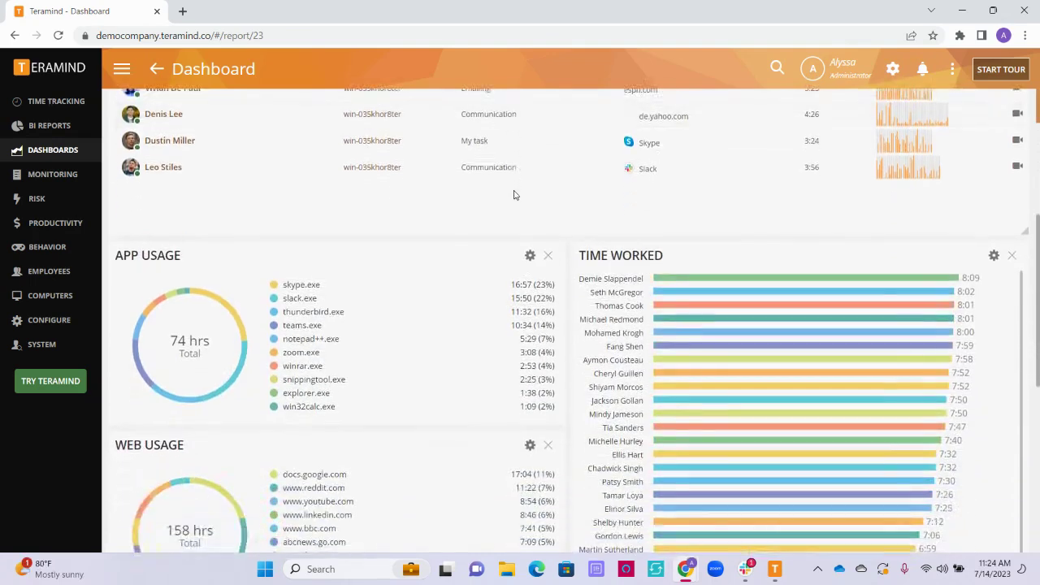
pyautogui.scroll(4, 514, 195)
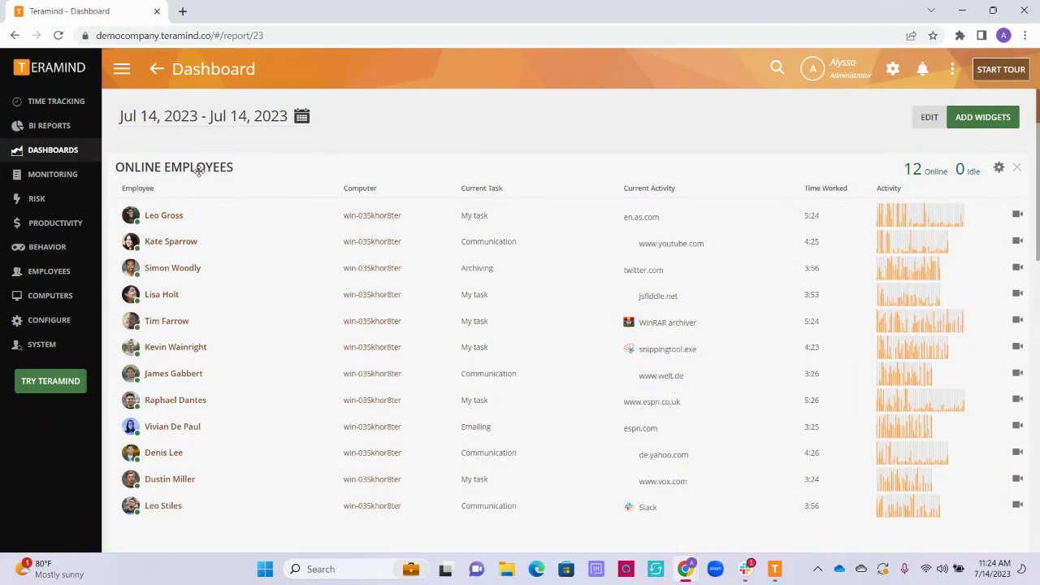
pyautogui.scroll(-1, 232, 156)
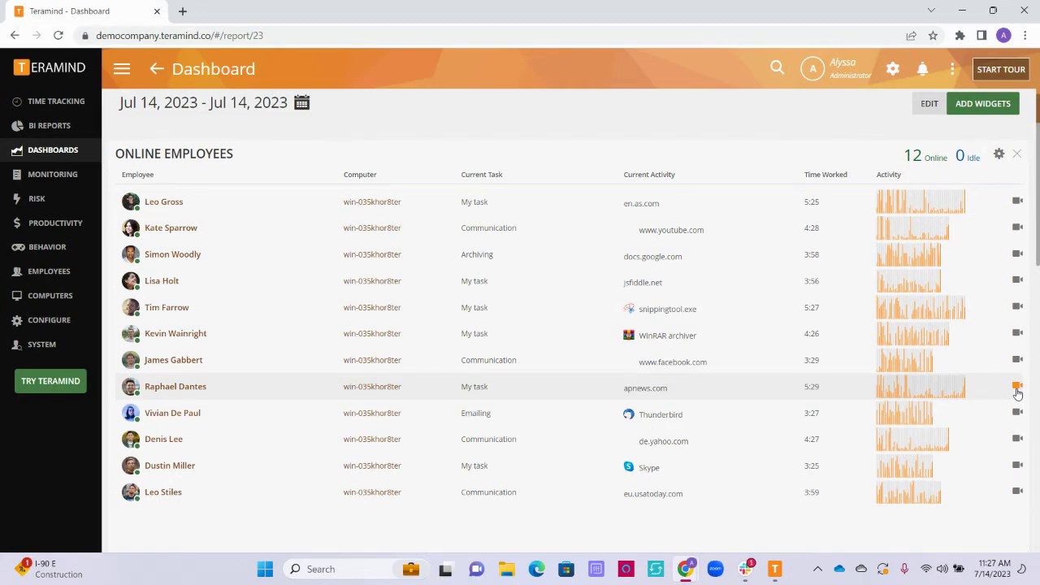
# View employees' live screens from the Online Employees list and from a Live Montage thumbnail, and return to the Focus Dashboard
pyautogui.click(1017, 387)
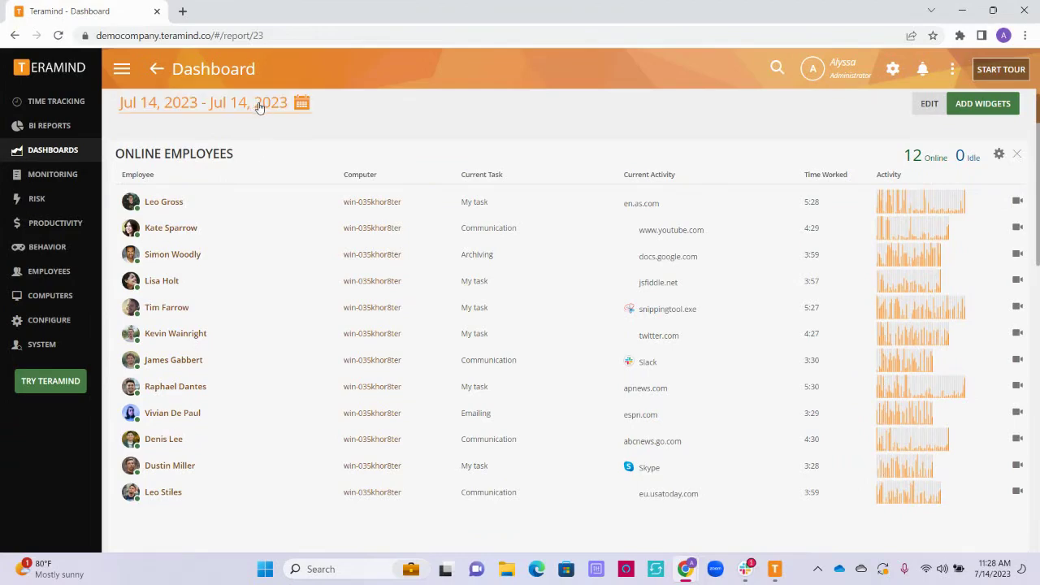
pyautogui.scroll(-8, 539, 431)
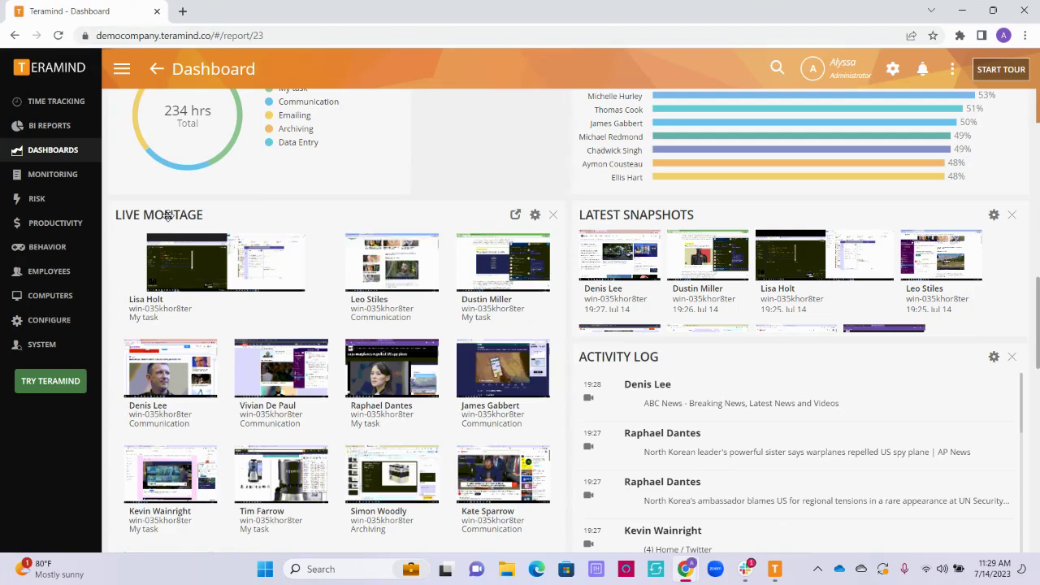
pyautogui.moveTo(256, 382)
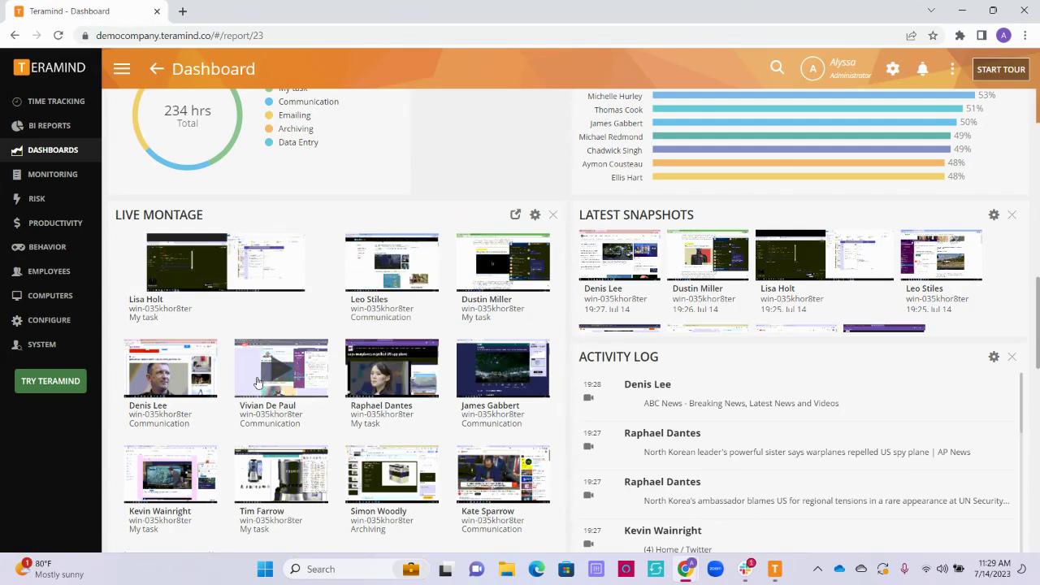
pyautogui.click(257, 382)
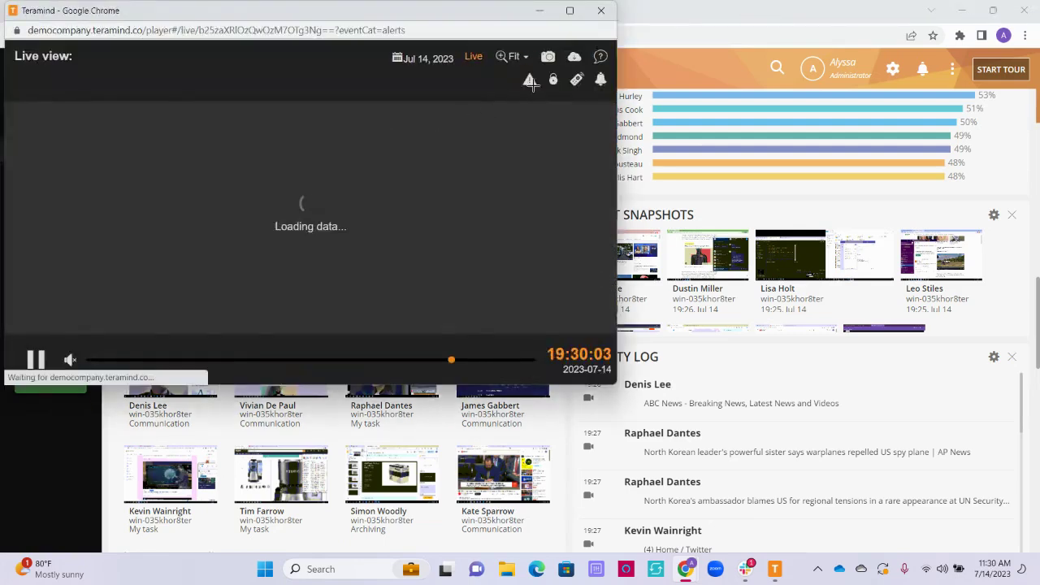
pyautogui.click(919, 353)
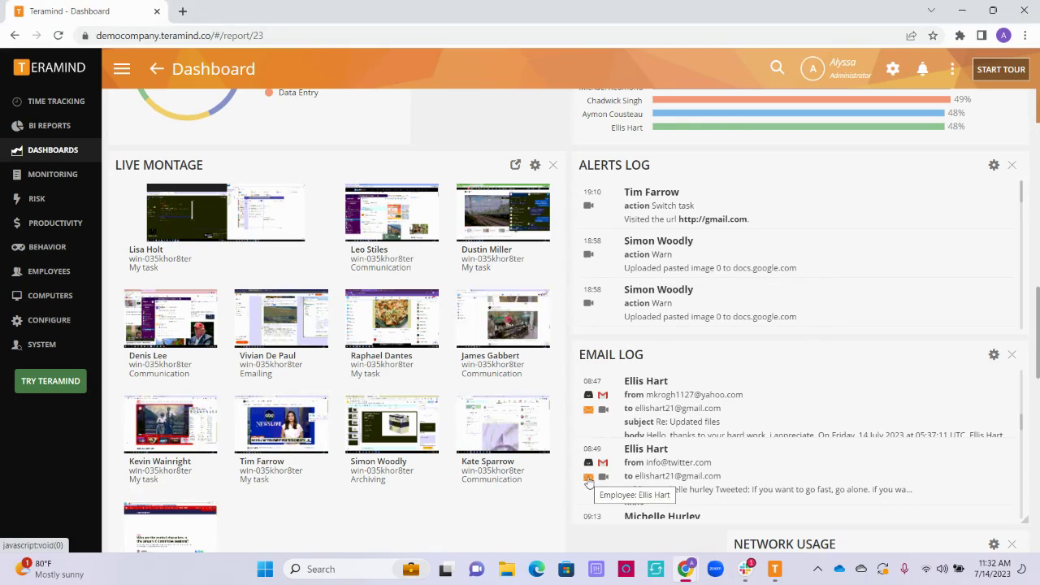
# Read the 08:49 message from the Email Log widget, close it, and look through the dashboard's other widgets
pyautogui.click(588, 480)
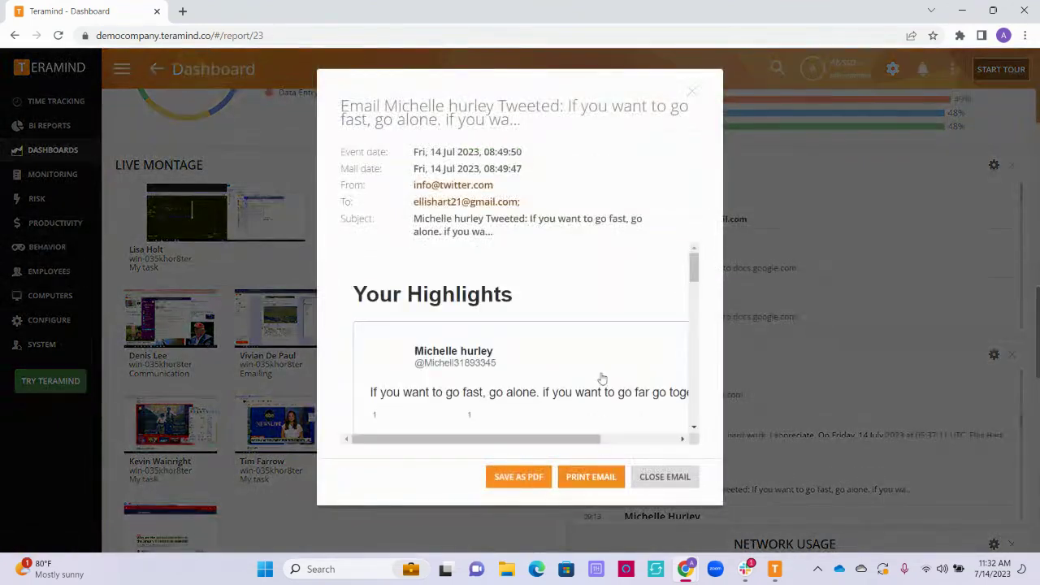
pyautogui.click(693, 93)
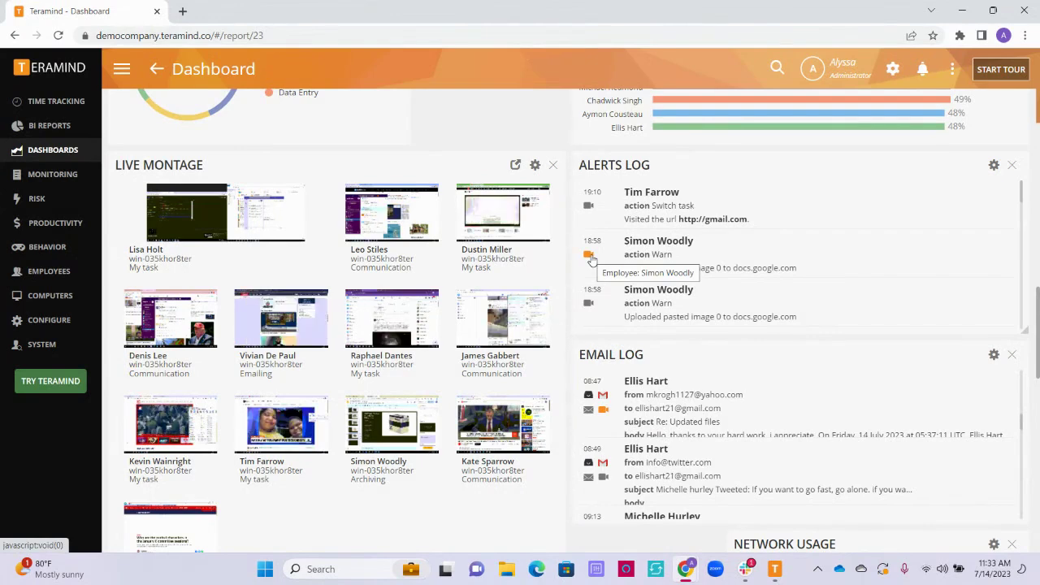
pyautogui.scroll(6, 460, 327)
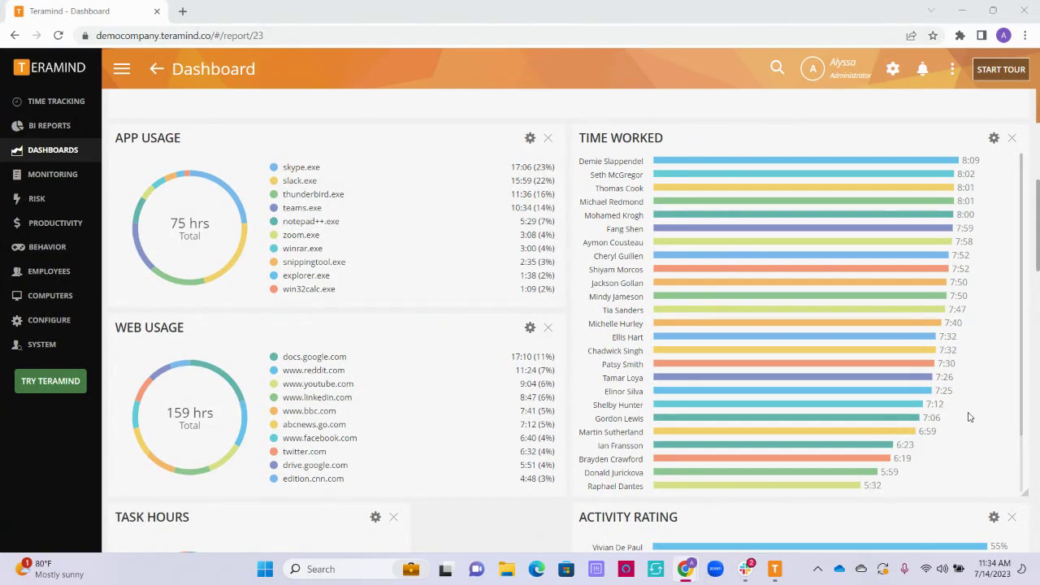
pyautogui.scroll(-8, 968, 417)
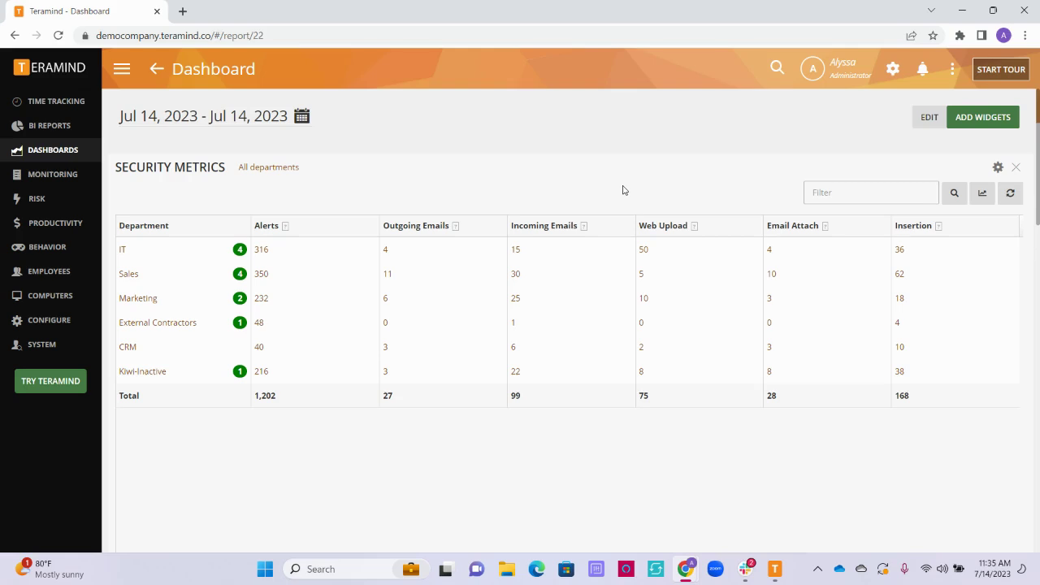
# Examine the Security Metrics, Productivity Metrics and Online Employees widgets of the dashboard
pyautogui.scroll(-6, 624, 190)
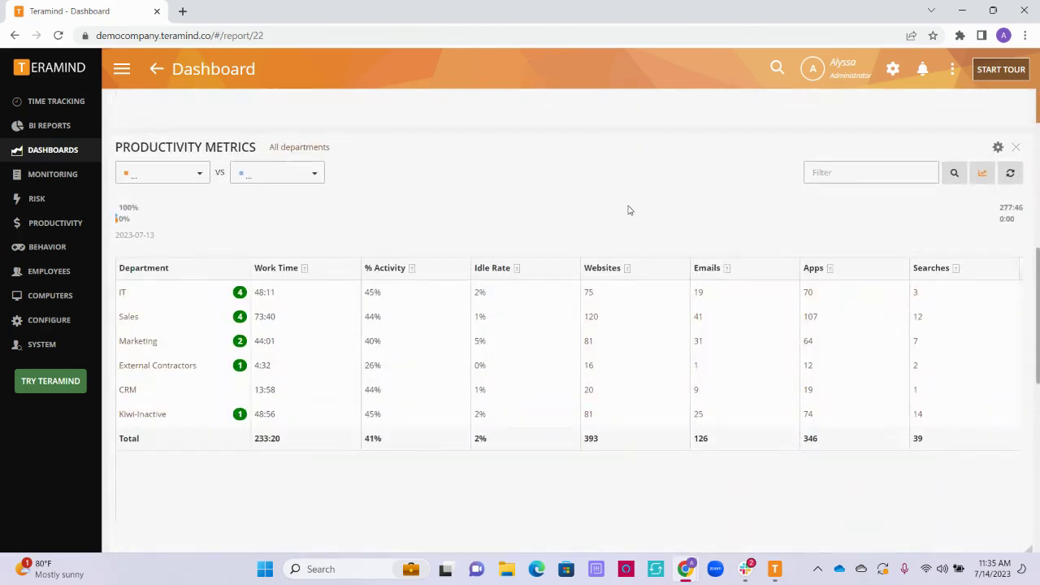
pyautogui.scroll(-5, 628, 210)
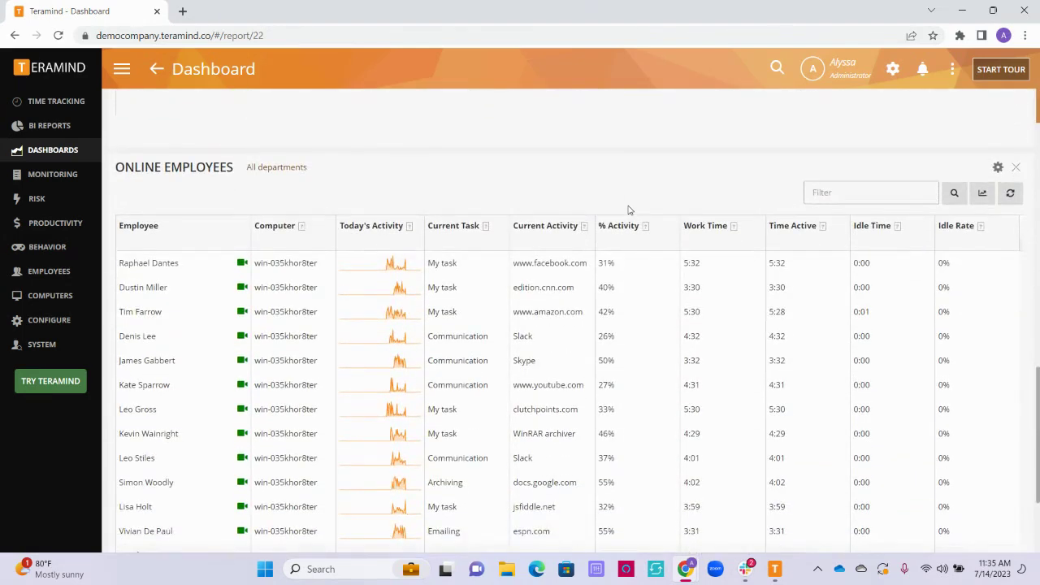
pyautogui.scroll(10, 400, 192)
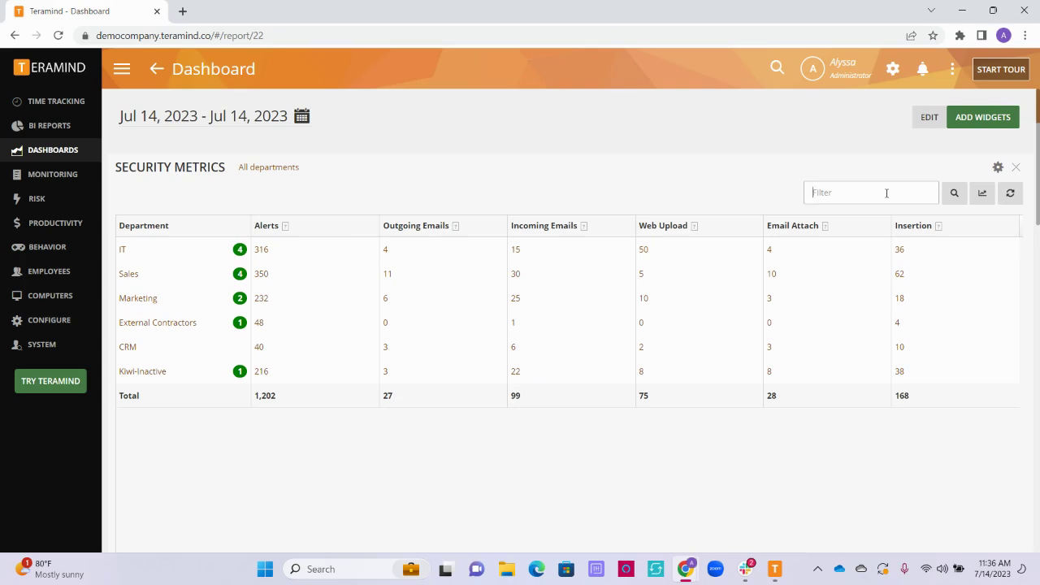
# Filter the Security Metrics widget by IT and review the Productivity Metrics and Online Employees widgets
pyautogui.write('IT')
pyautogui.press('Return')
pyautogui.scroll(-3, 695, 260)
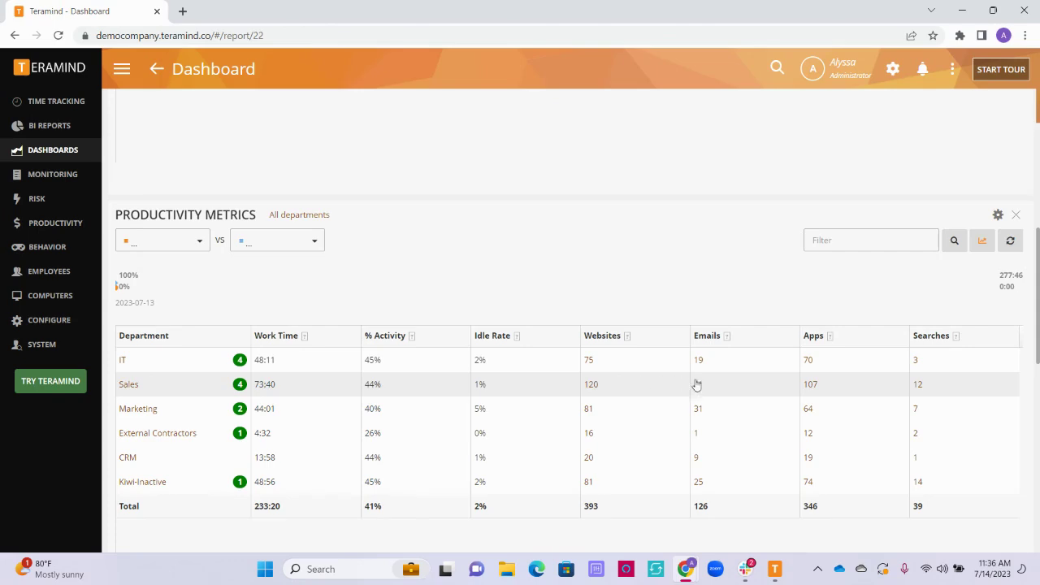
pyautogui.scroll(-6, 680, 388)
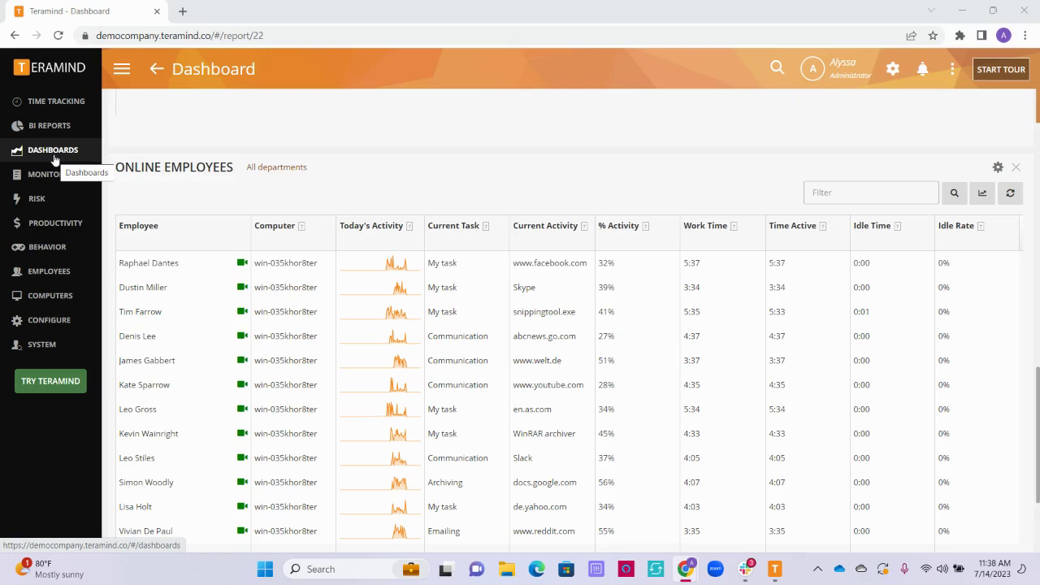
# Create a new dashboard named Productivity from the list of dashboards
pyautogui.click(53, 151)
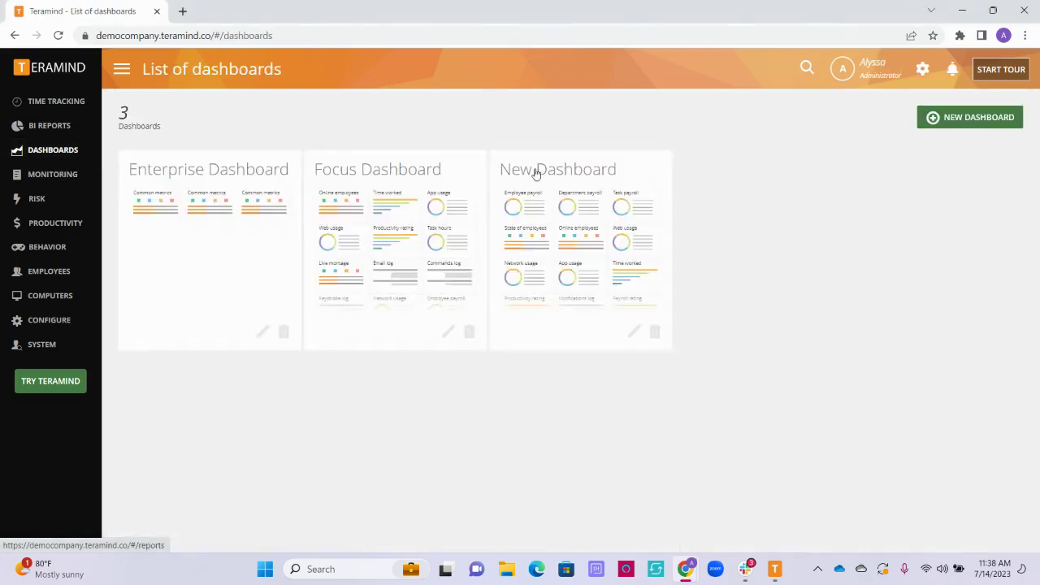
pyautogui.click(947, 119)
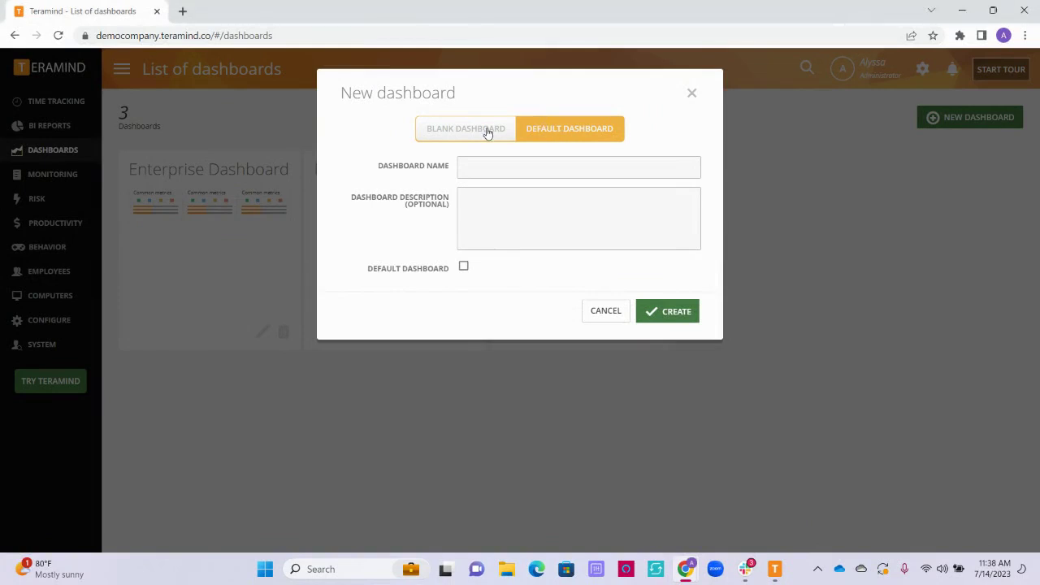
pyautogui.click(529, 167)
pyautogui.write('Productivity')
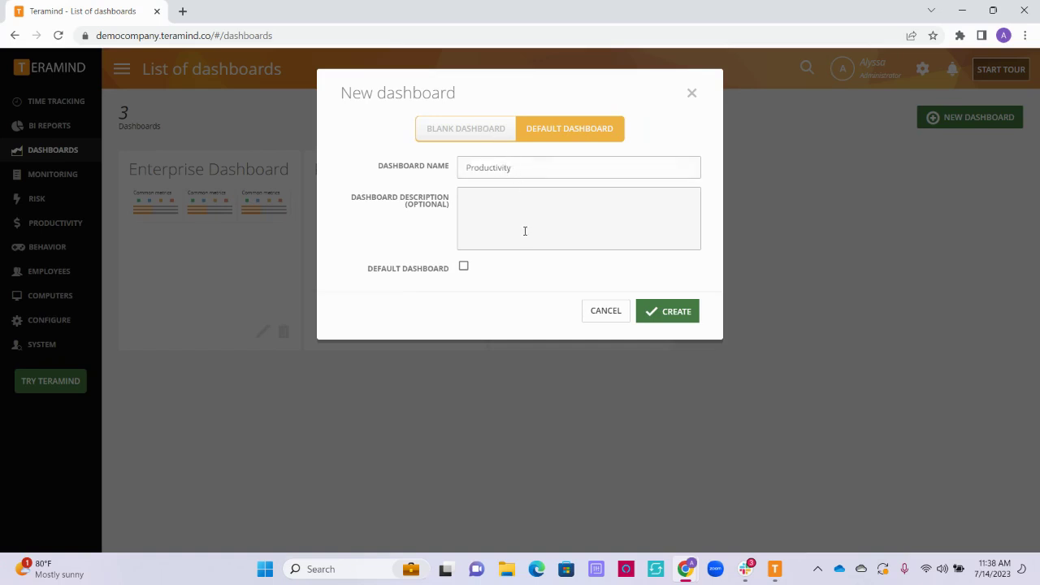
pyautogui.click(674, 313)
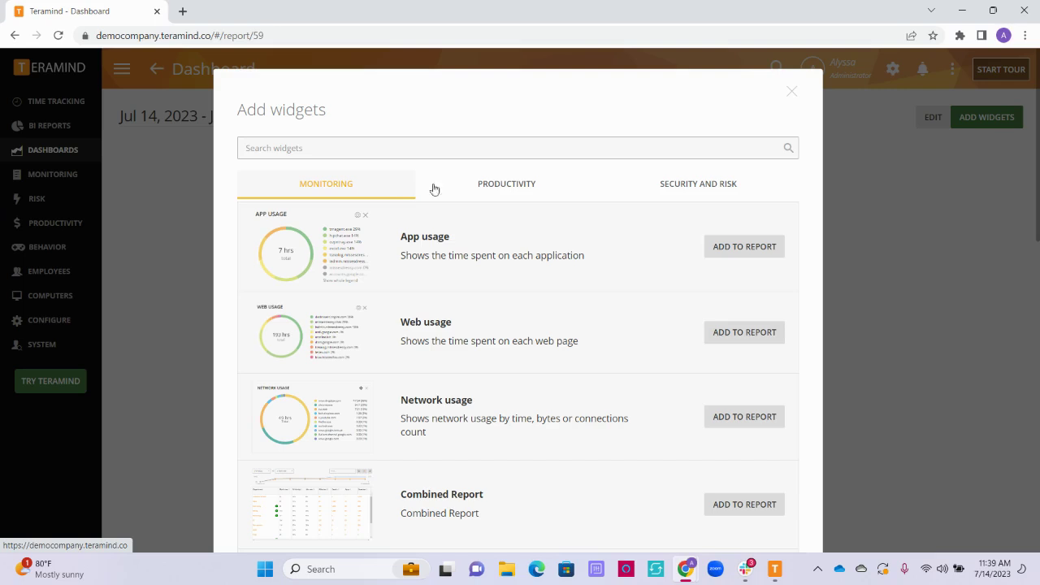
# Browse the Productivity and Security and Risk widget categories and add the Time Worked widget to the new dashboard
pyautogui.click(521, 195)
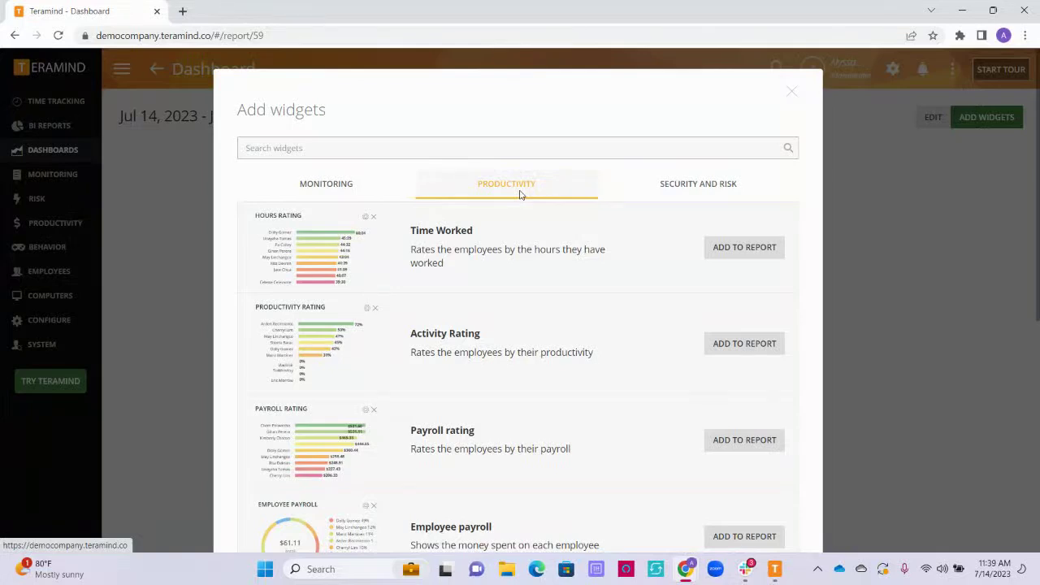
pyautogui.click(715, 188)
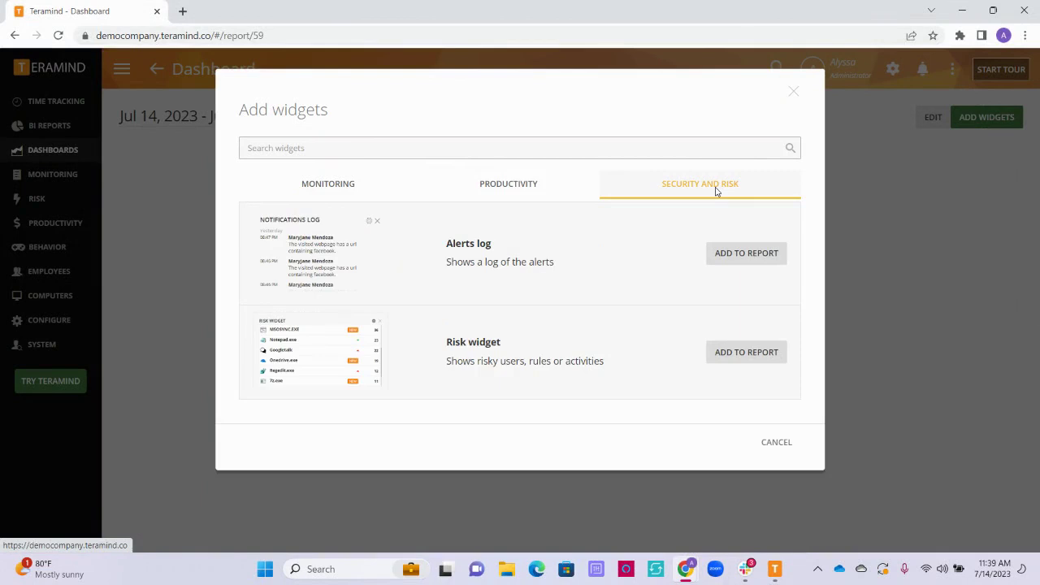
pyautogui.click(727, 254)
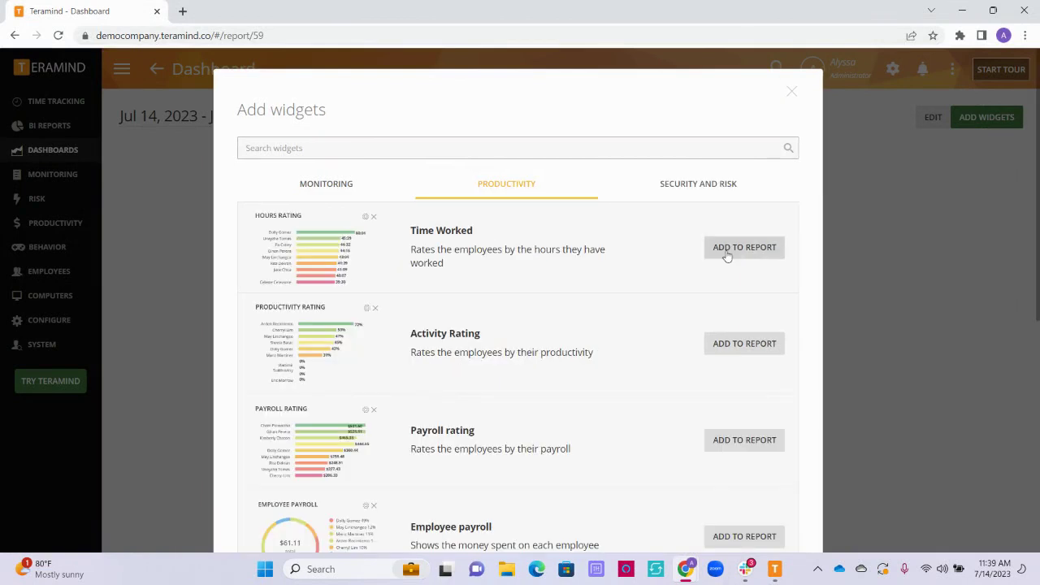
pyautogui.click(727, 254)
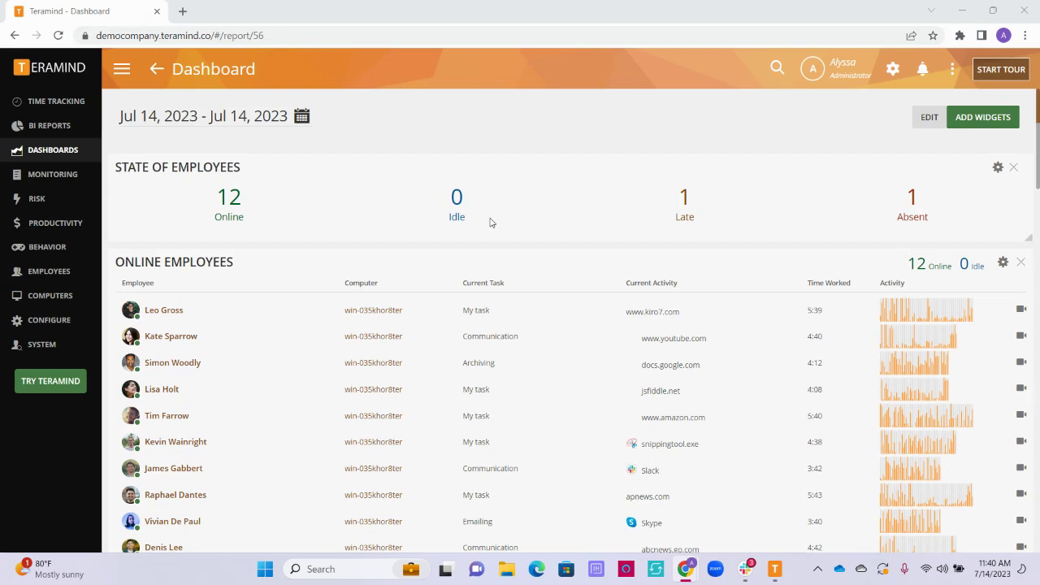
# Move the Activity Rating widget directly above the App Usage widget
pyautogui.scroll(-6, 564, 382)
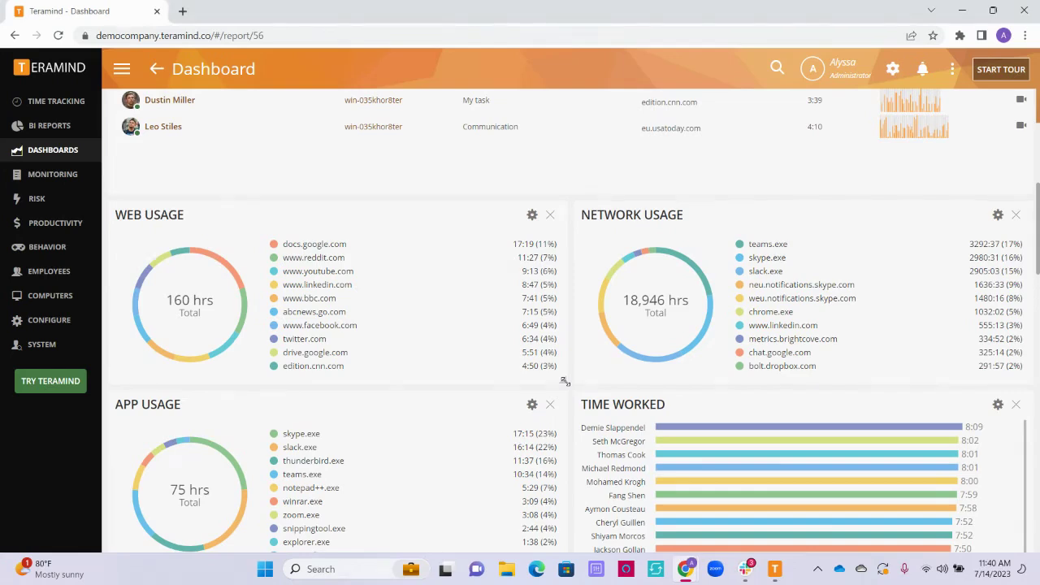
pyautogui.moveTo(564, 381)
pyautogui.mouseDown()
pyautogui.moveTo(542, 418)
pyautogui.moveTo(520, 344)
pyautogui.moveTo(566, 385)
pyautogui.mouseUp()
pyautogui.scroll(-5, 471, 389)
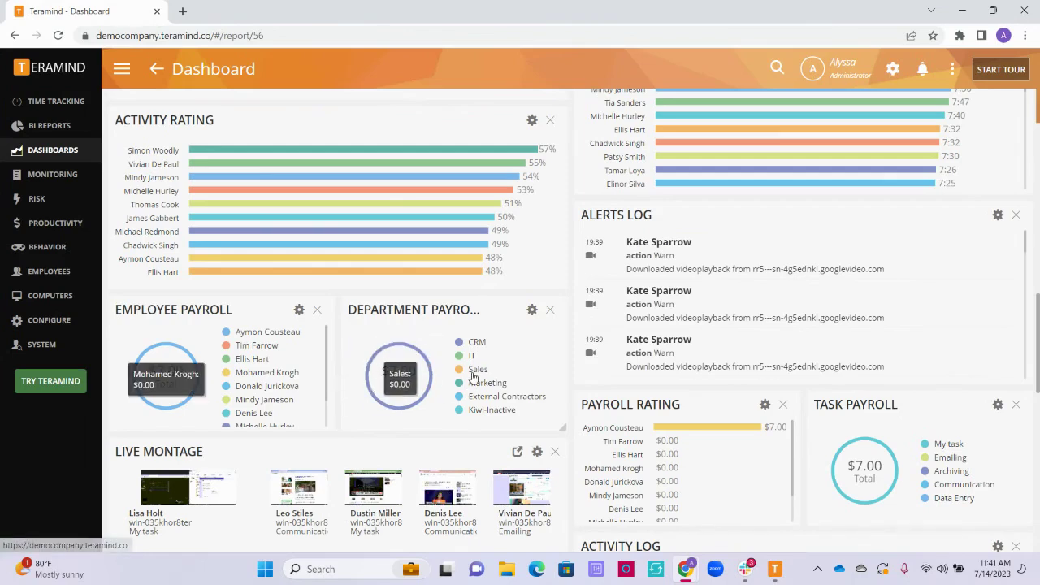
pyautogui.scroll(3, 463, 349)
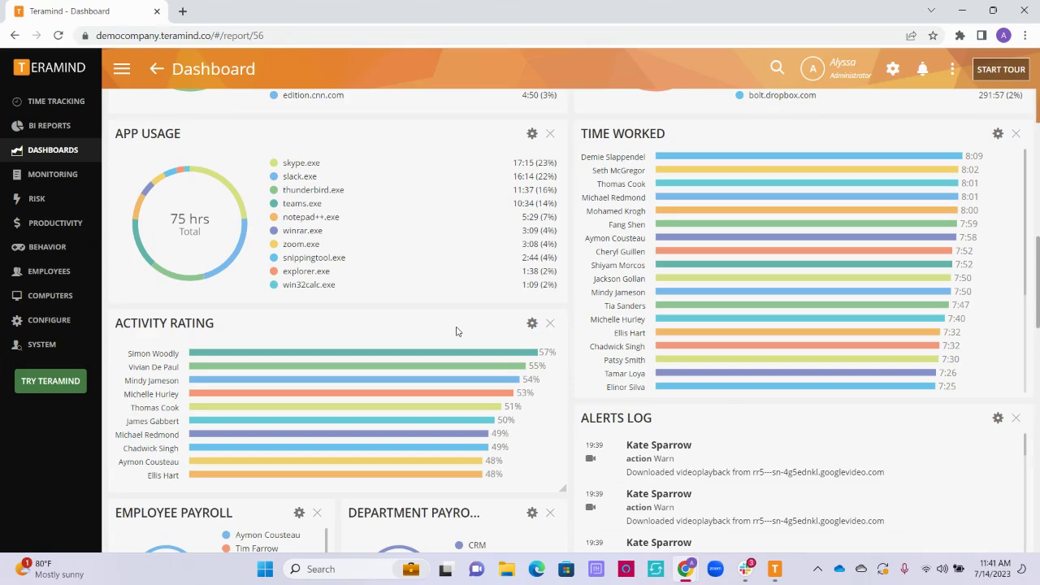
pyautogui.moveTo(457, 332); pyautogui.dragTo(452, 162)
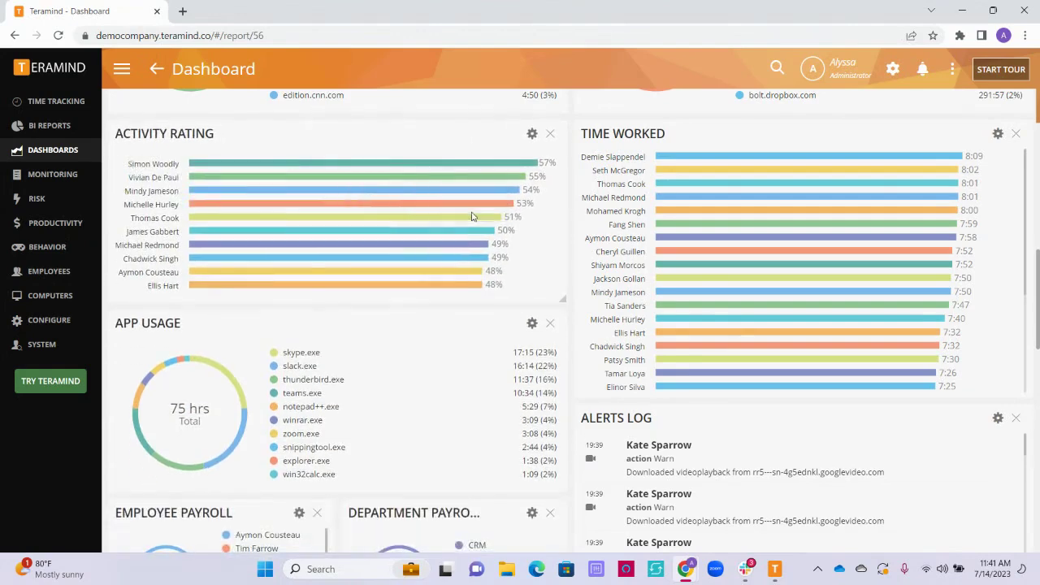
# Open the Online Employees widget's settings and inspect its employee filter and display options
pyautogui.scroll(5, 859, 238)
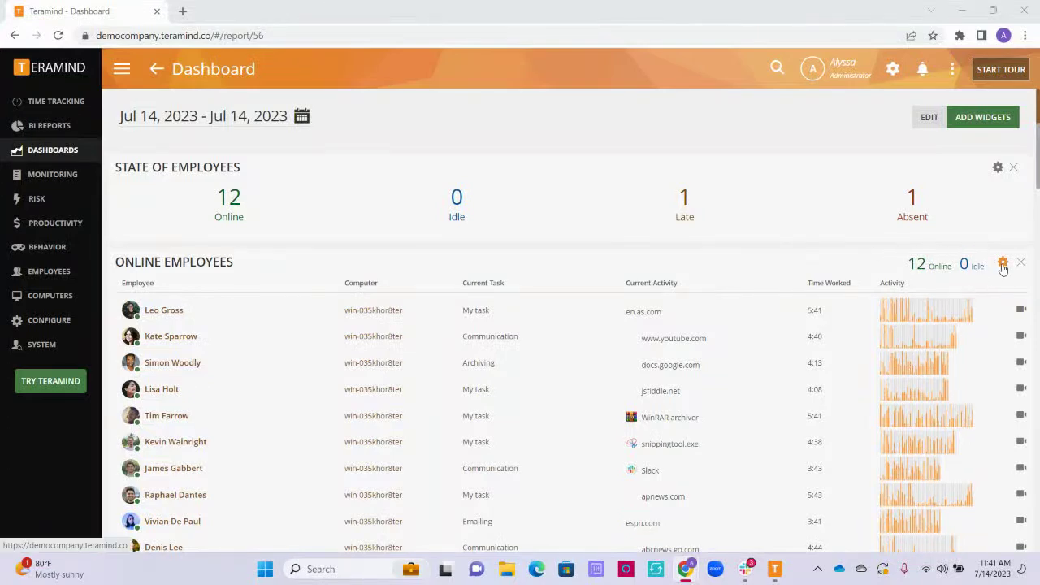
pyautogui.click(1003, 265)
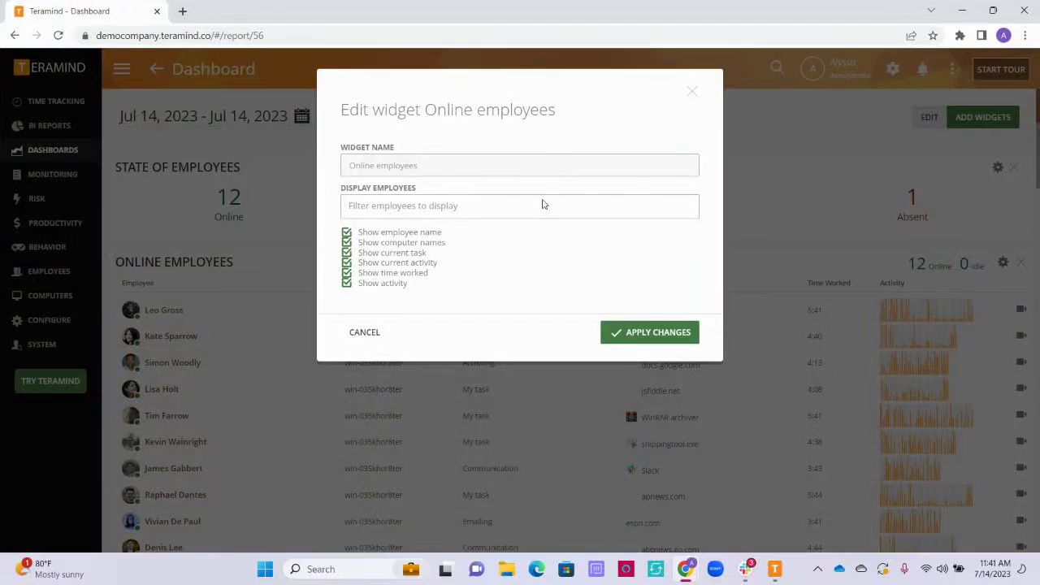
pyautogui.click(543, 203)
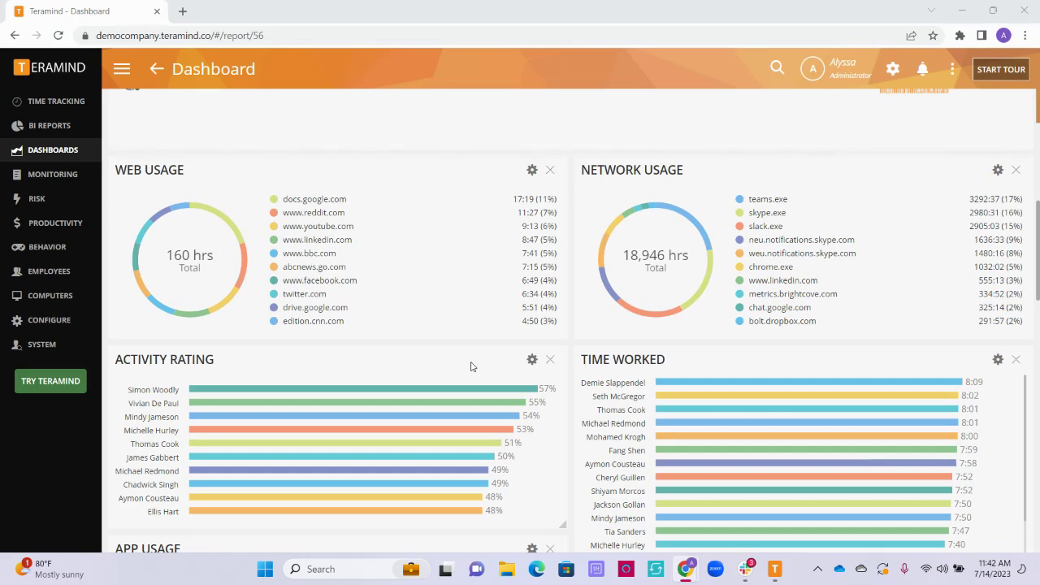
# Set the Activity Rating widget's number of top values shown to 30 and apply the change
pyautogui.click(532, 361)
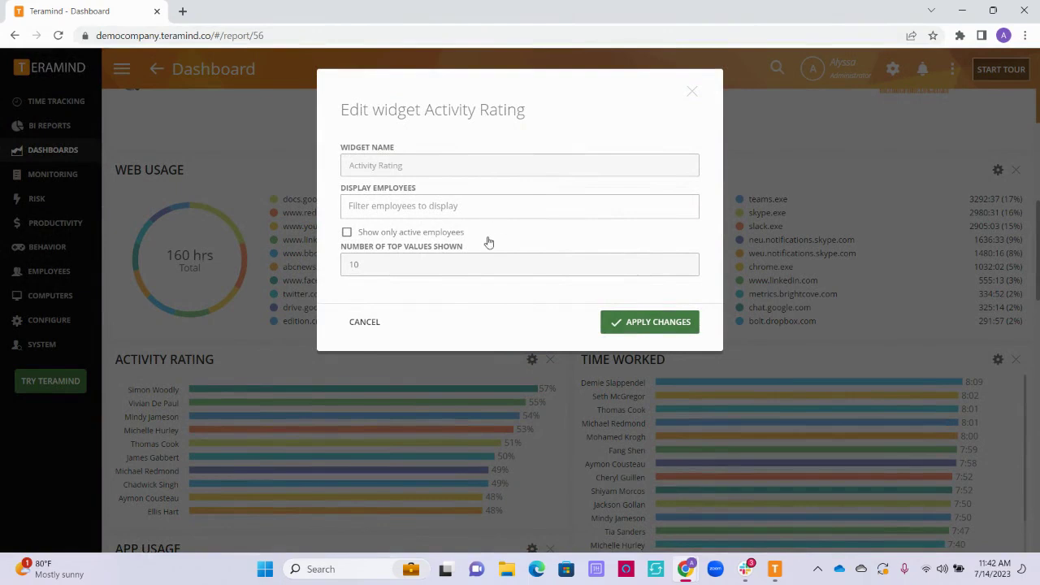
pyautogui.doubleClick(388, 264)
pyautogui.write('30')
pyautogui.click(660, 323)
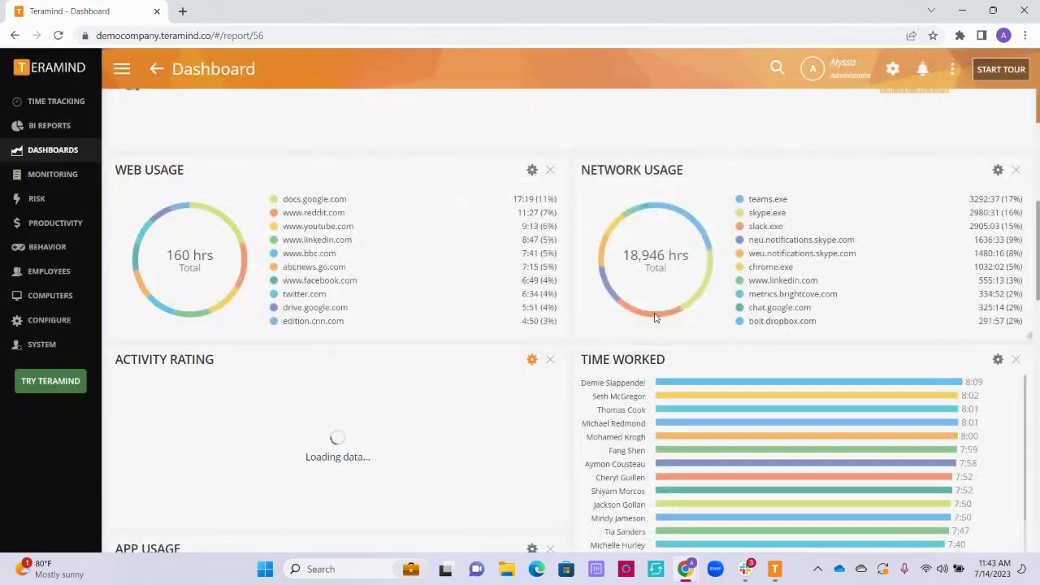
# Enlarge the Activity Rating widget downward to fit more employees and look through its list
pyautogui.scroll(-1, 564, 460)
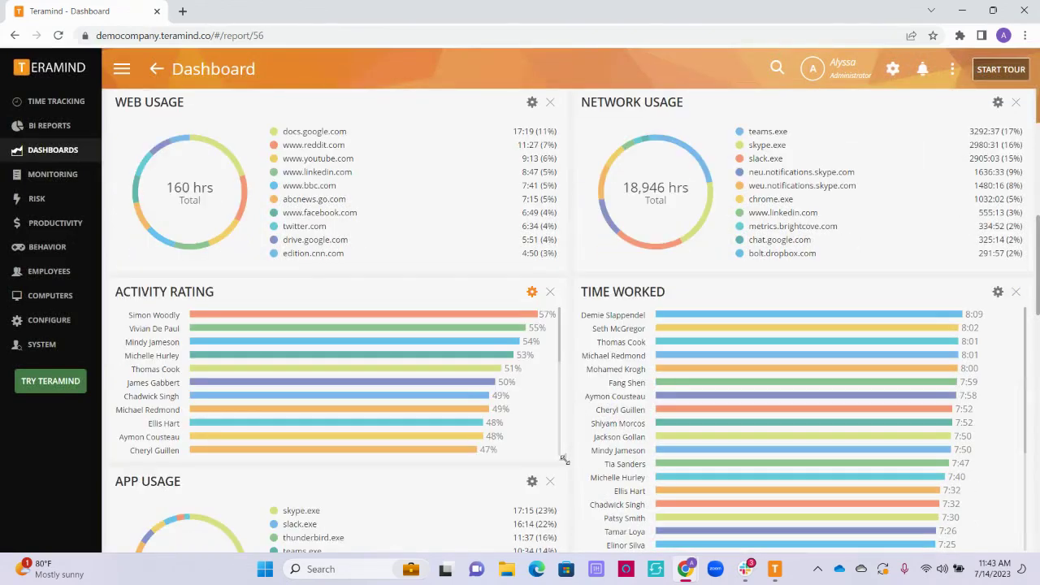
pyautogui.moveTo(564, 460); pyautogui.dragTo(562, 559)
pyautogui.scroll(-2, 525, 466)
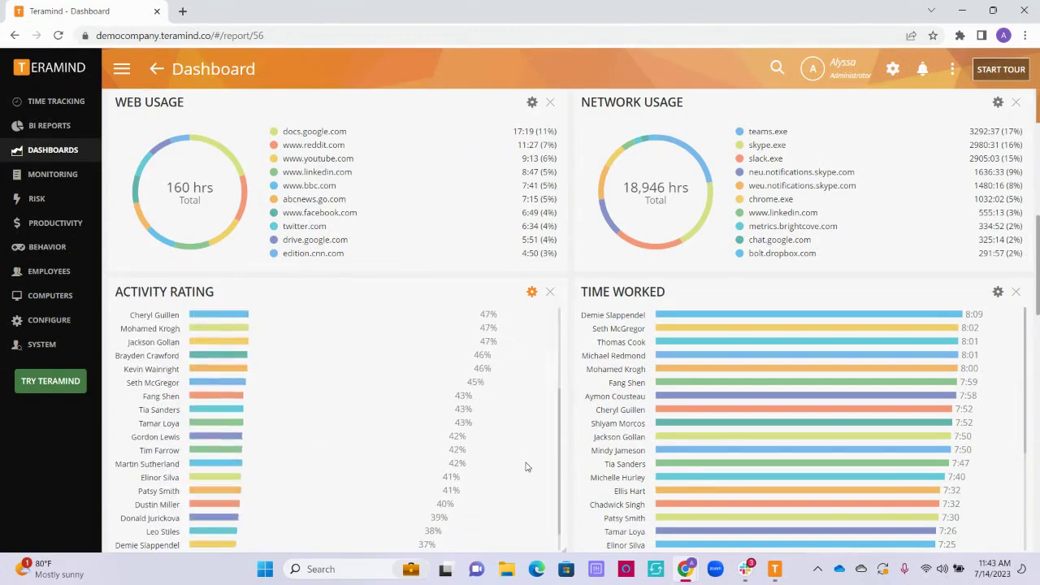
pyautogui.scroll(-2, 525, 467)
pyautogui.scroll(2, 946, 254)
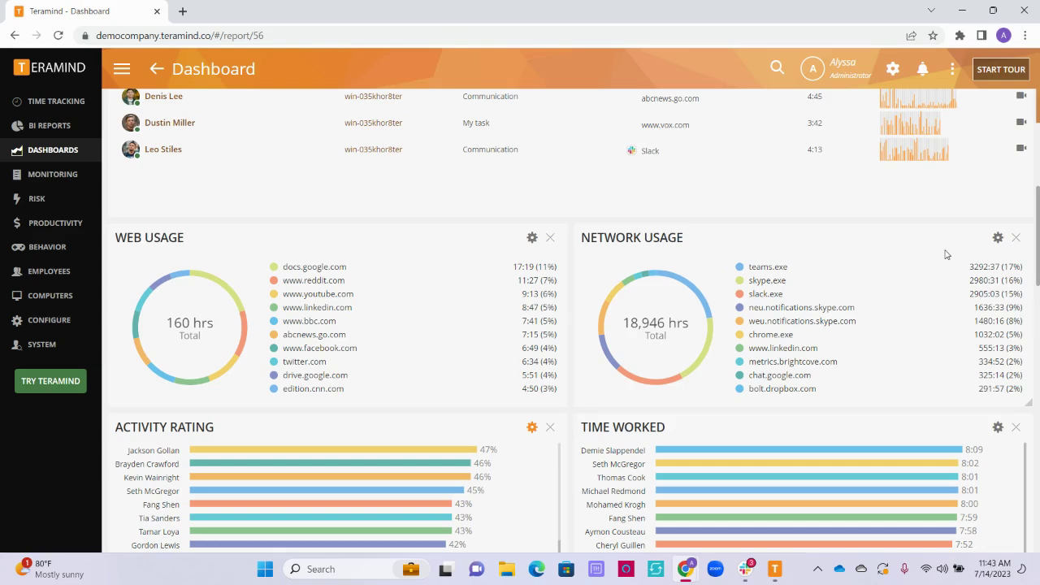